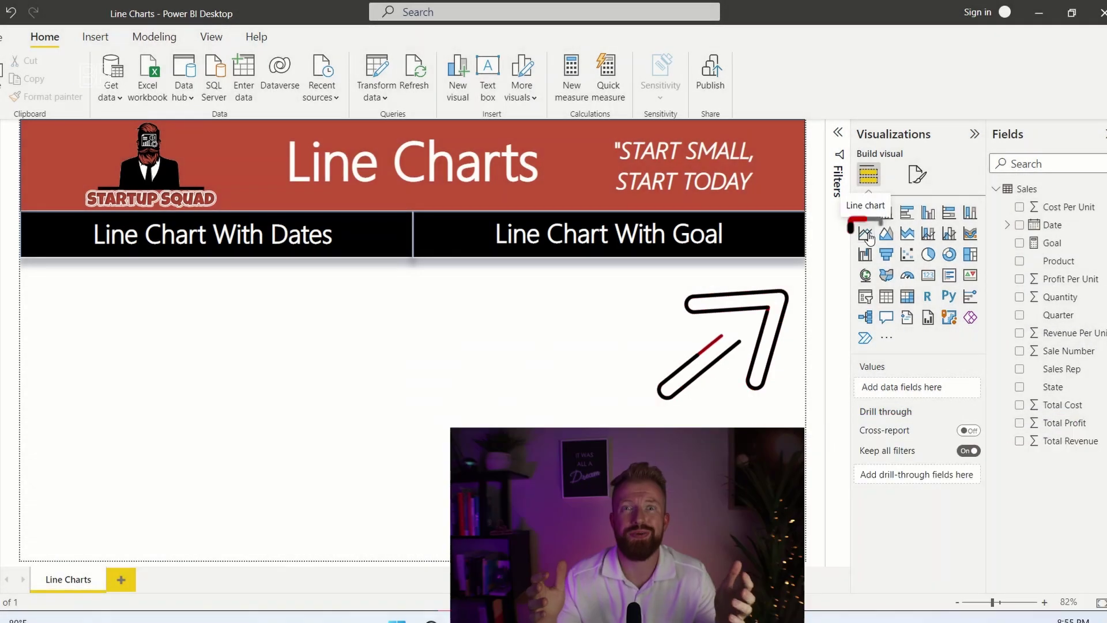
# - Add a line chart plotting Total Revenue against the Date field
pyautogui.click(865, 233)
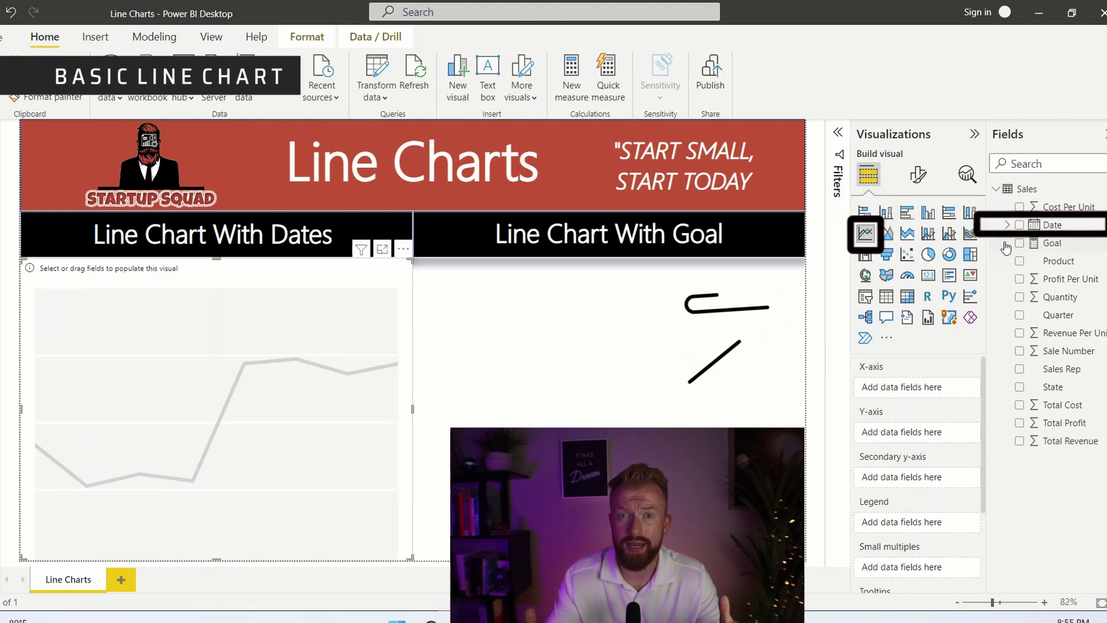
pyautogui.click(1019, 225)
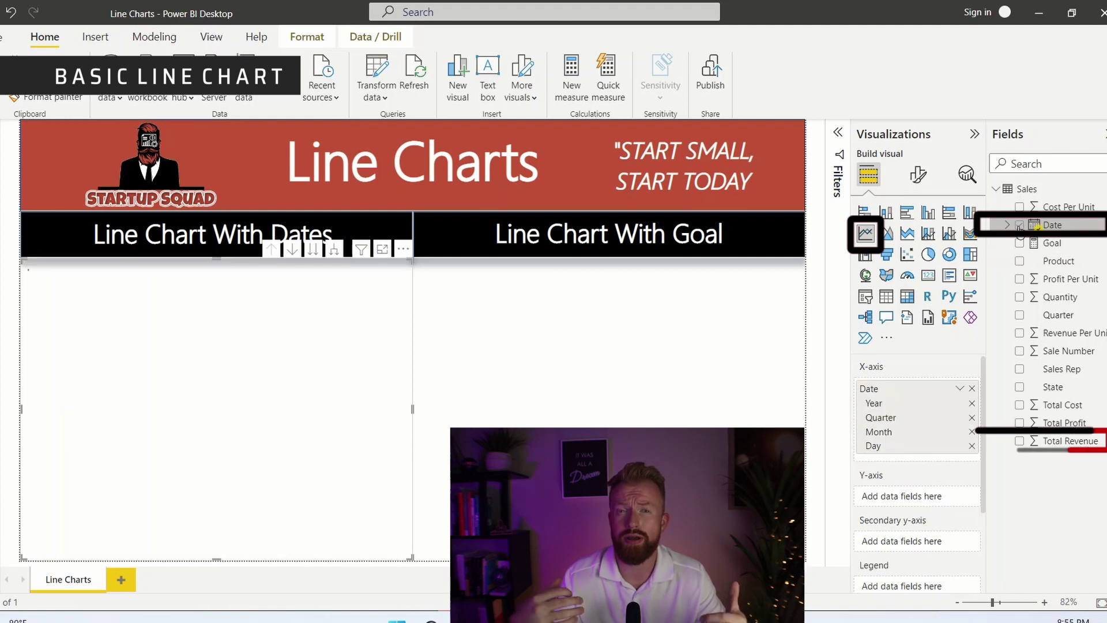
pyautogui.click(1019, 441)
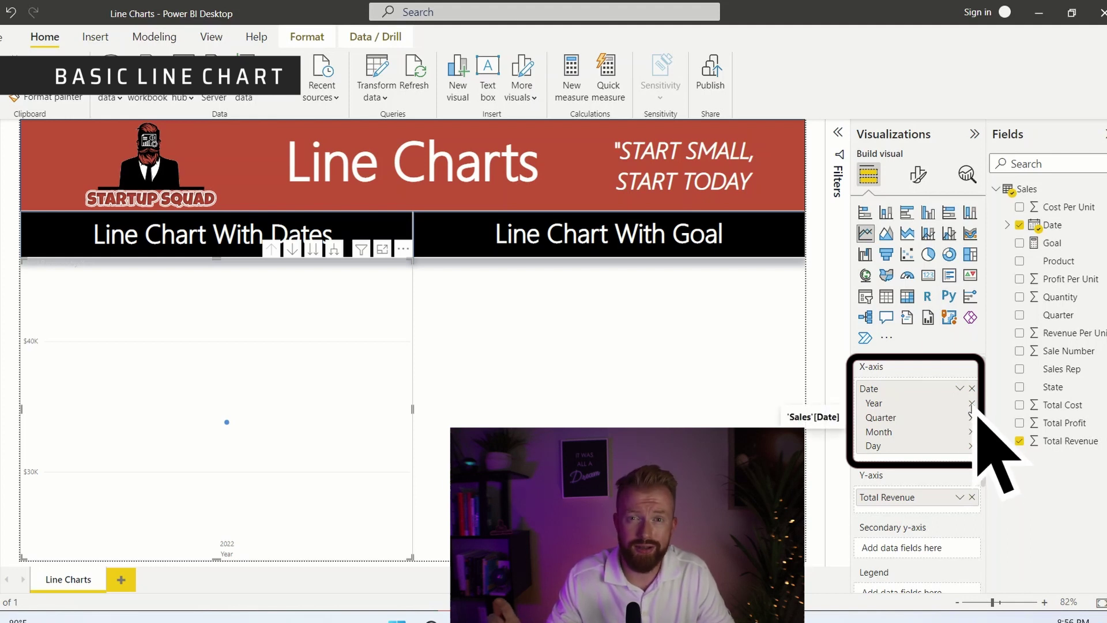
# - Trim the Date axis hierarchy so only Month remains, restoring it after removing too many levels
pyautogui.click(972, 404)
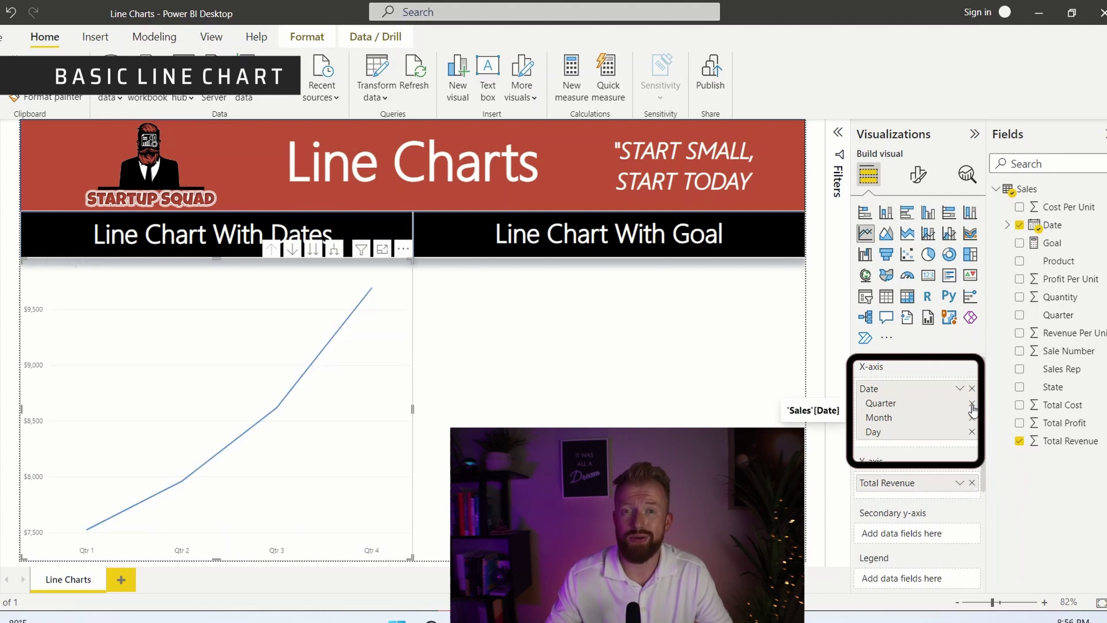
pyautogui.click(972, 403)
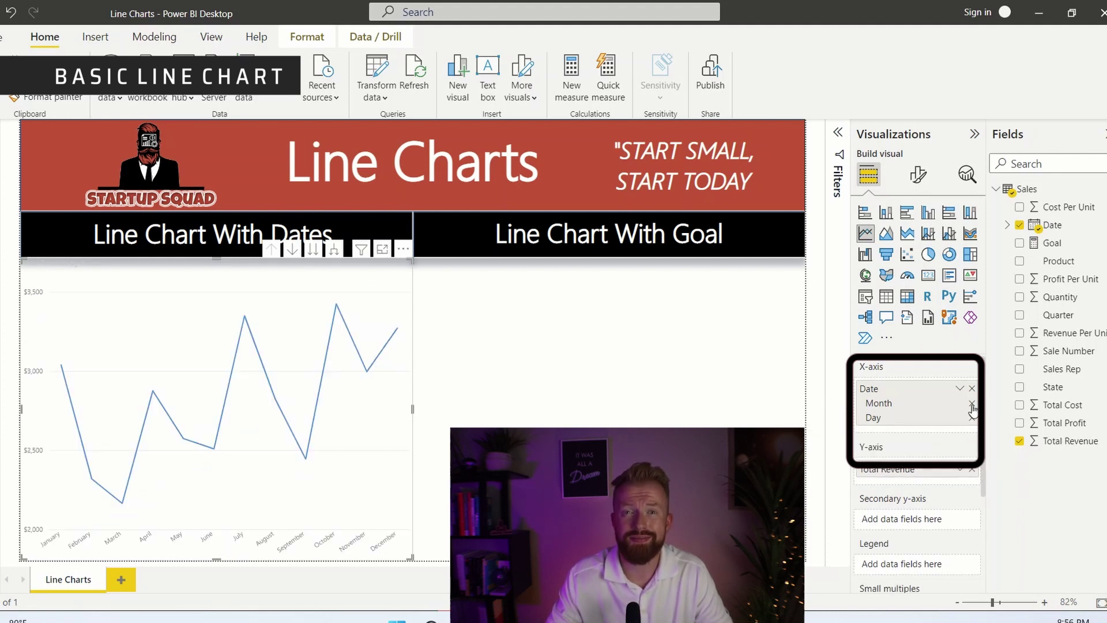
pyautogui.click(972, 403)
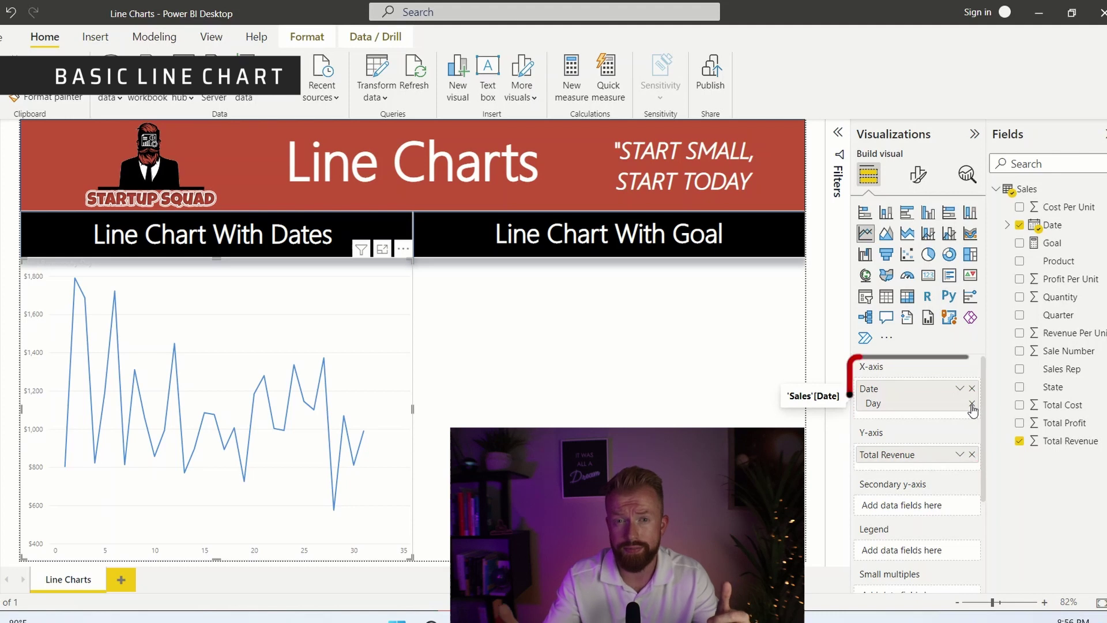
pyautogui.click(960, 392)
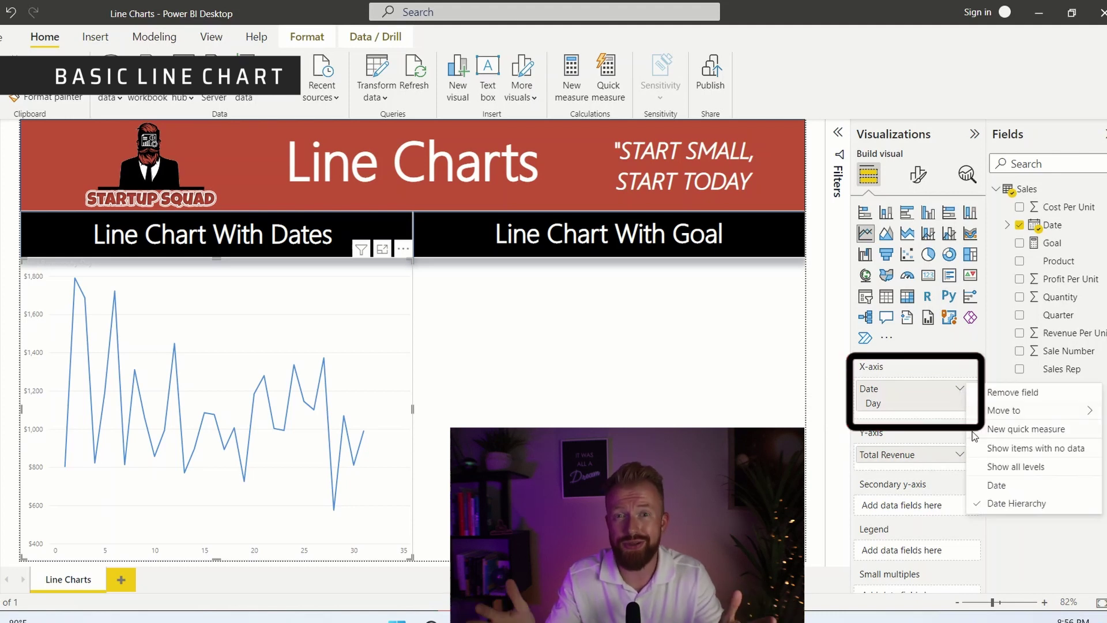
pyautogui.click(1009, 503)
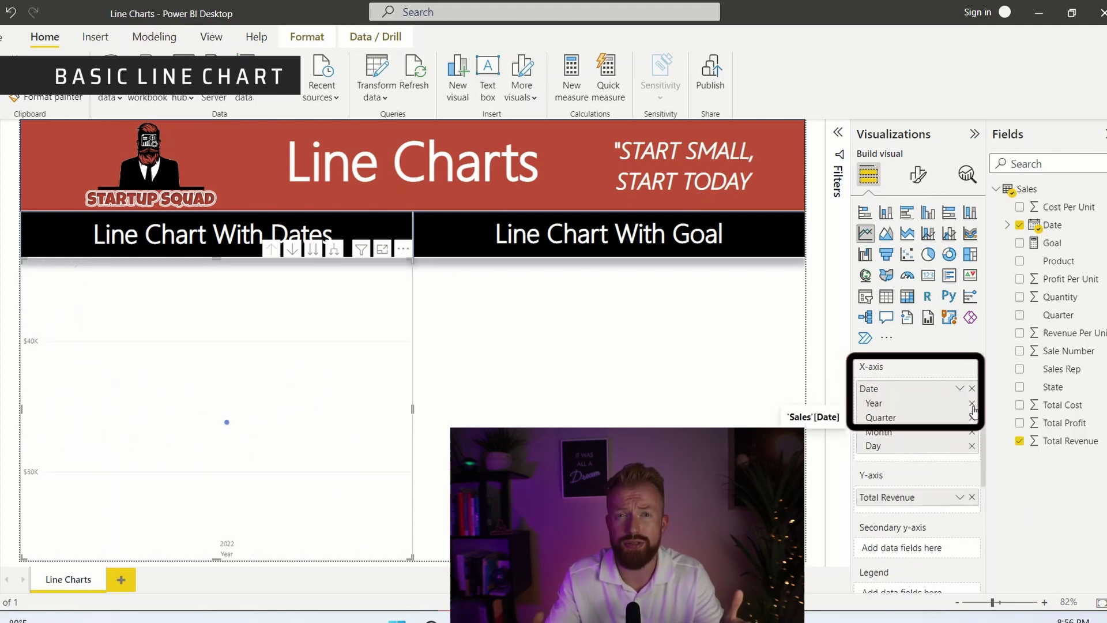
pyautogui.click(972, 403)
pyautogui.click(972, 403)
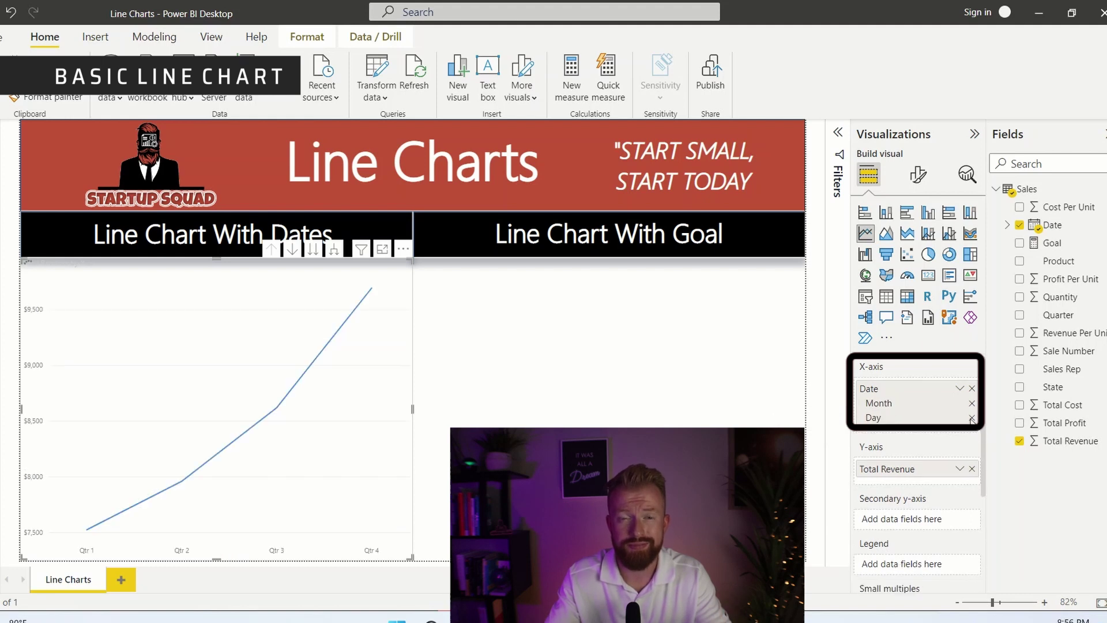
pyautogui.click(972, 417)
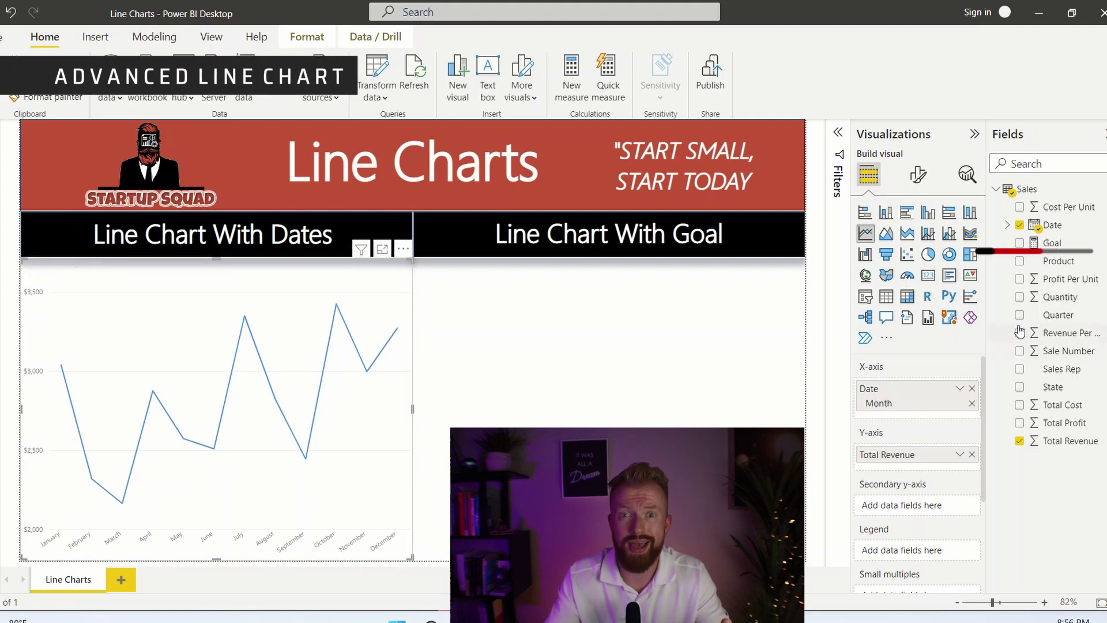
# - Add Product to the chart's legend for separate Cookie, Ice Cream and Pizza lines
pyautogui.click(1019, 261)
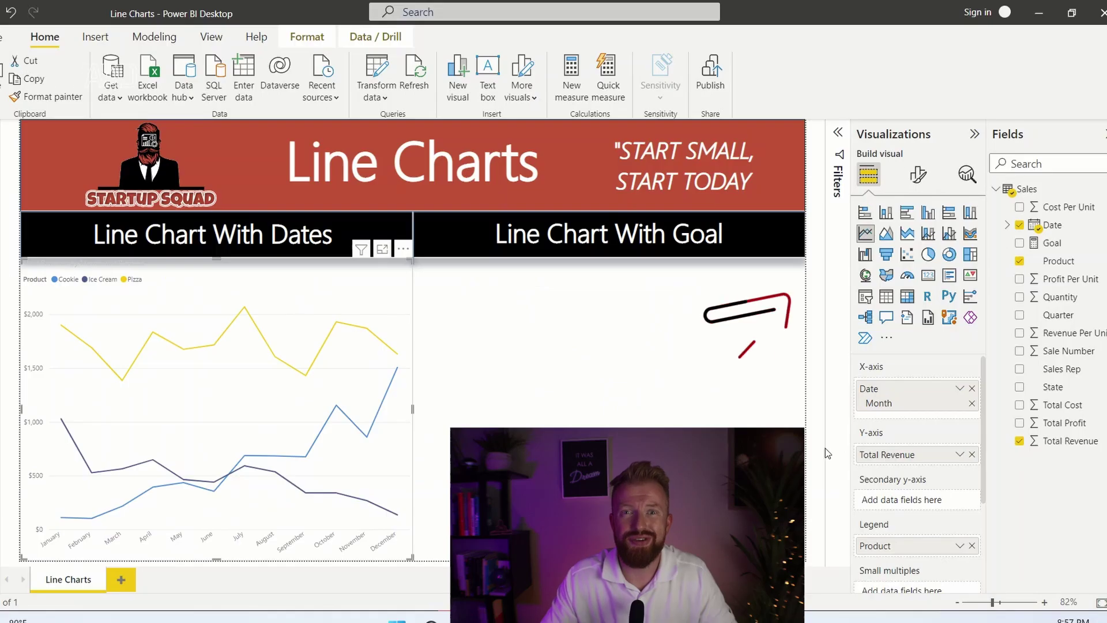
# - Title the line chart 'Product Revenue by Month' in bold, size 16, centred
pyautogui.click(918, 176)
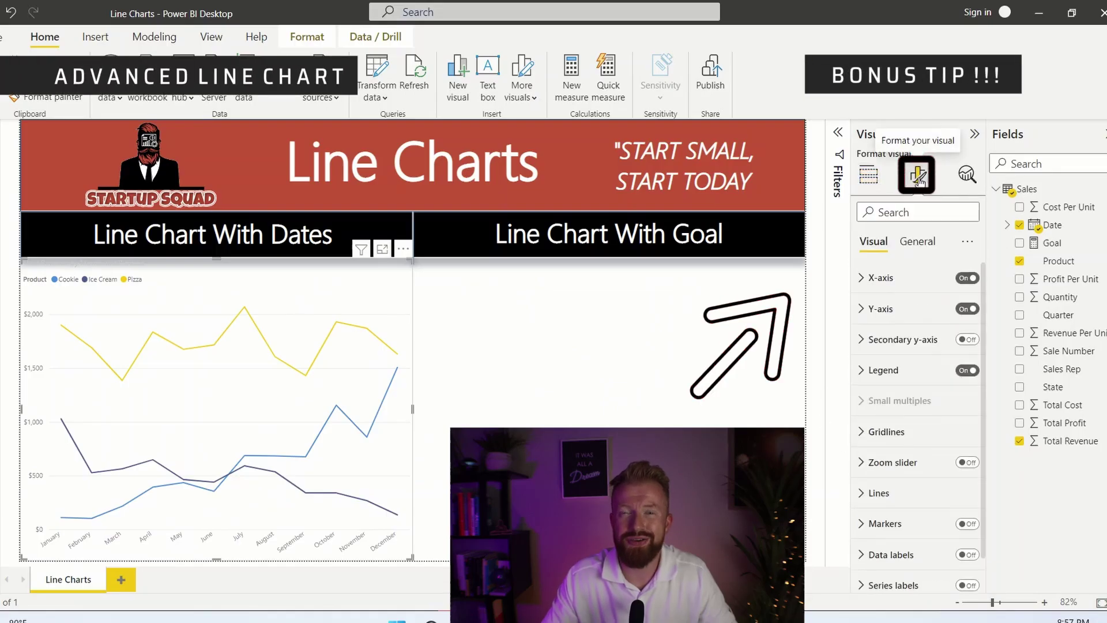
pyautogui.click(917, 208)
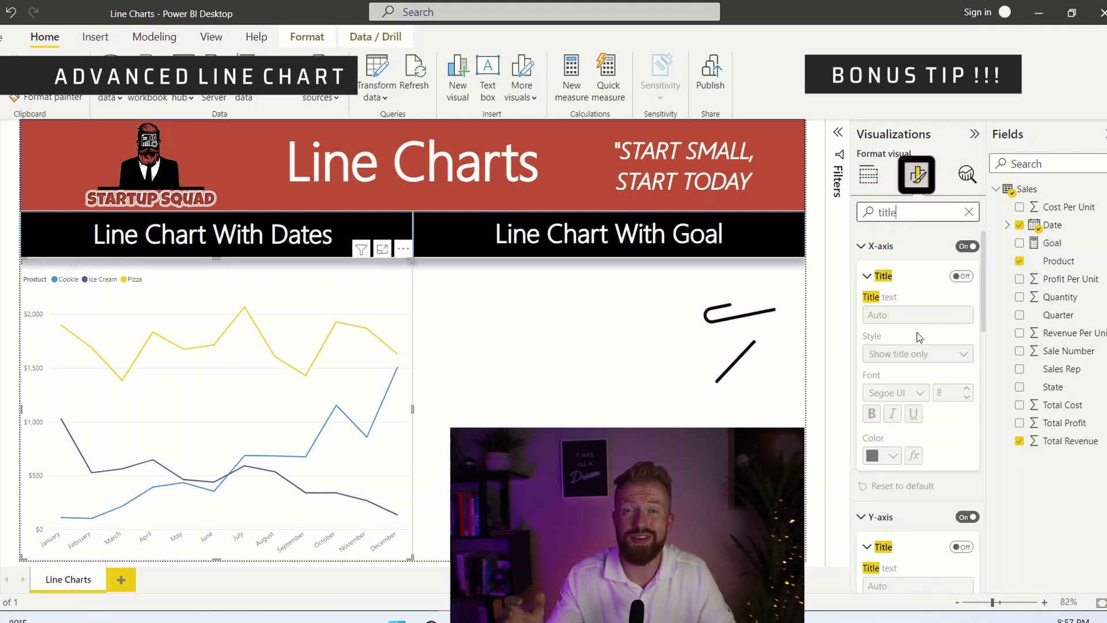
pyautogui.scroll(-5, 916, 403)
pyautogui.scroll(-10, 915, 438)
pyautogui.tripleClick(900, 309)
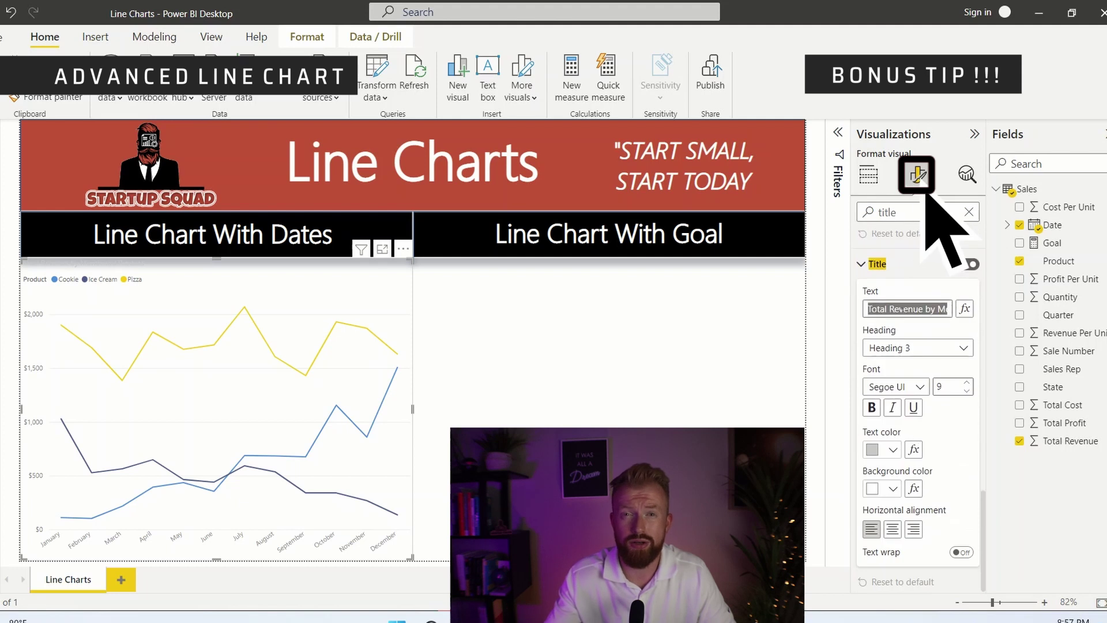
pyautogui.write('Product Revenue by Month')
pyautogui.click(872, 407)
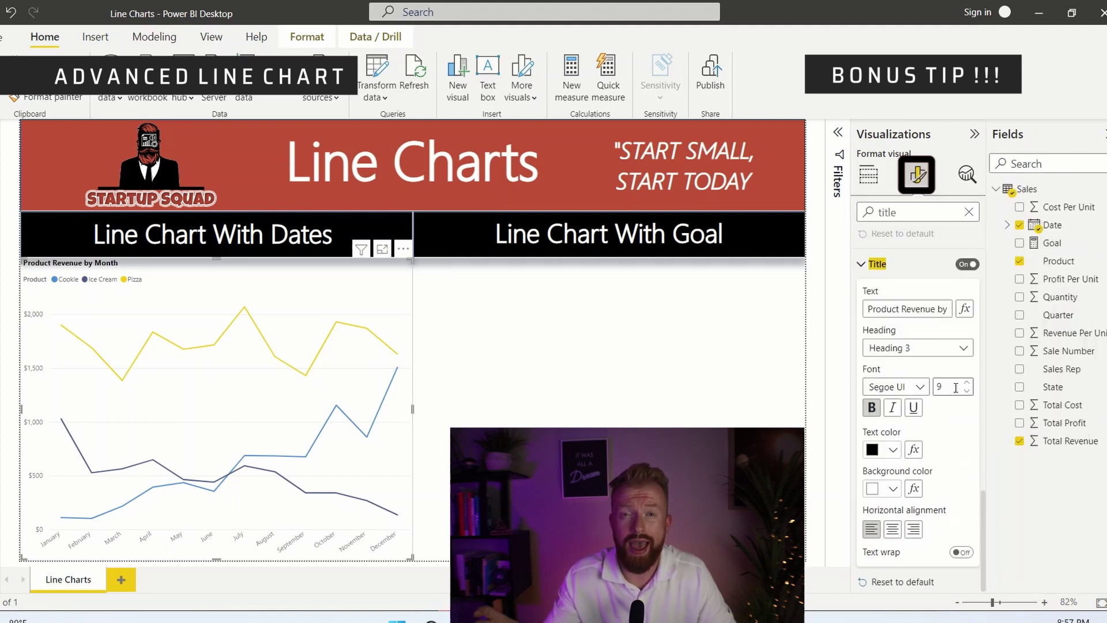
pyautogui.doubleClick(967, 383)
pyautogui.click(893, 529)
# - Turn on data labels for the line chart's points
pyautogui.click(968, 212)
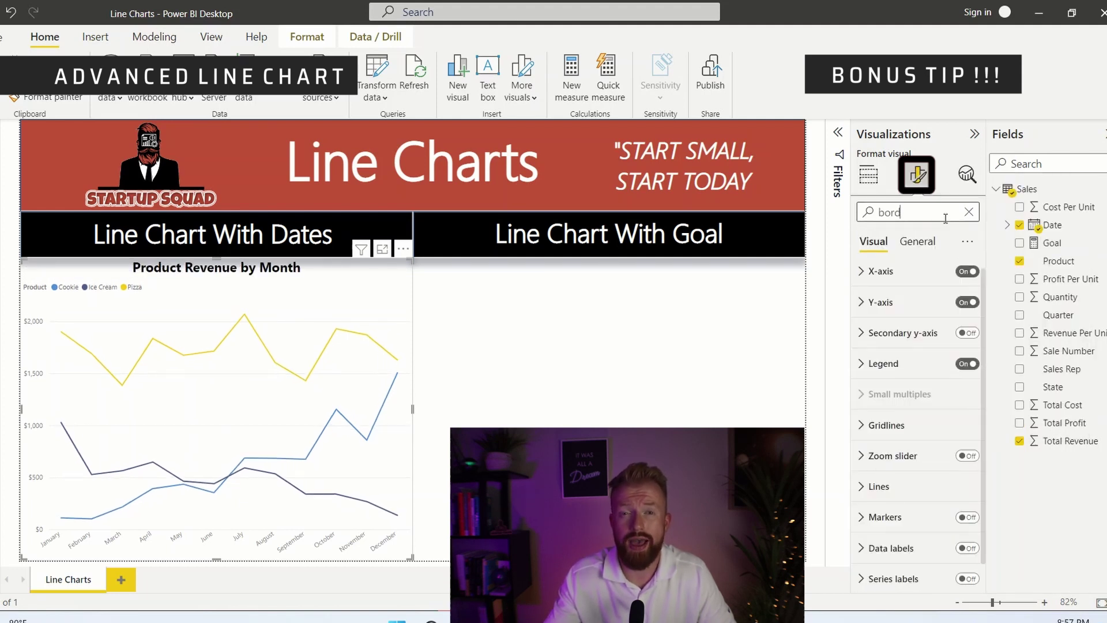
pyautogui.write('border')
pyautogui.click(968, 211)
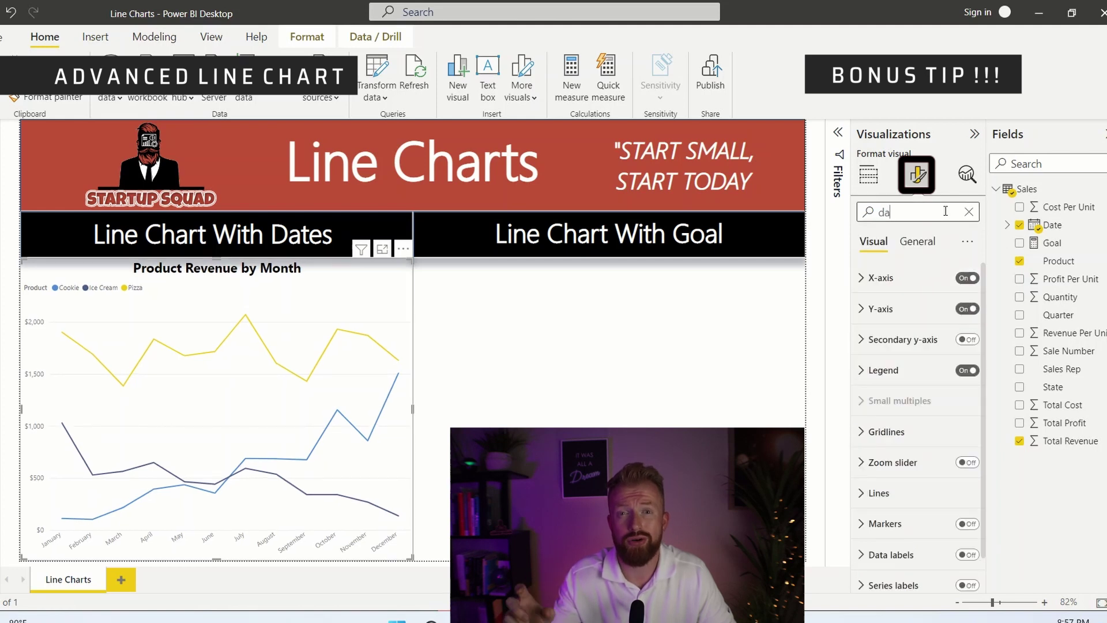
pyautogui.write('data')
pyautogui.click(967, 245)
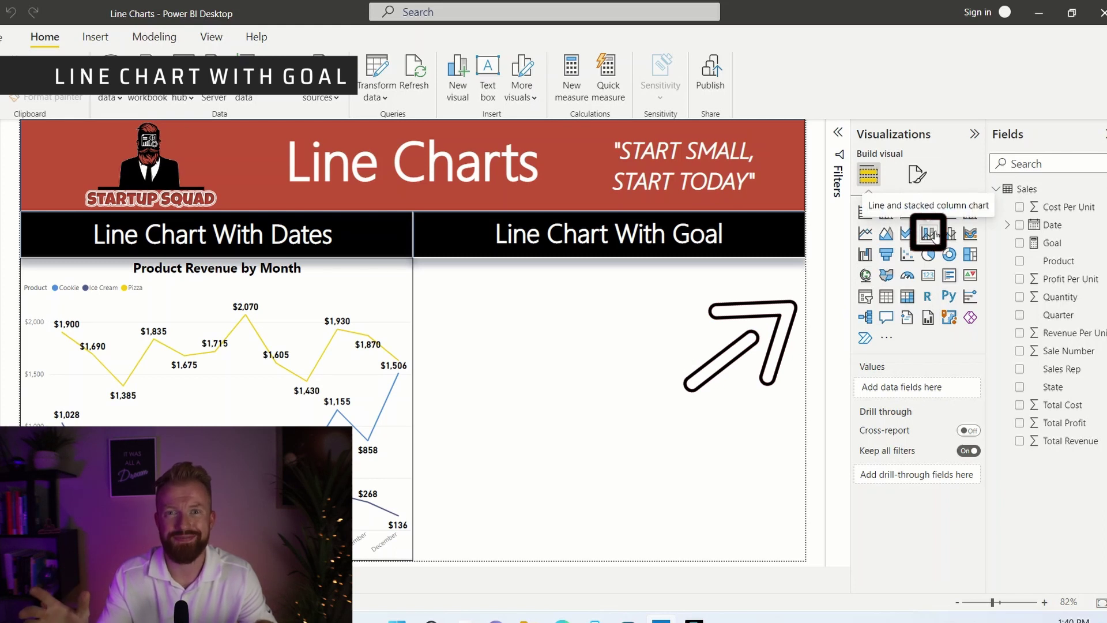
# - Add a line and column chart showing Total Revenue columns by month
pyautogui.click(930, 233)
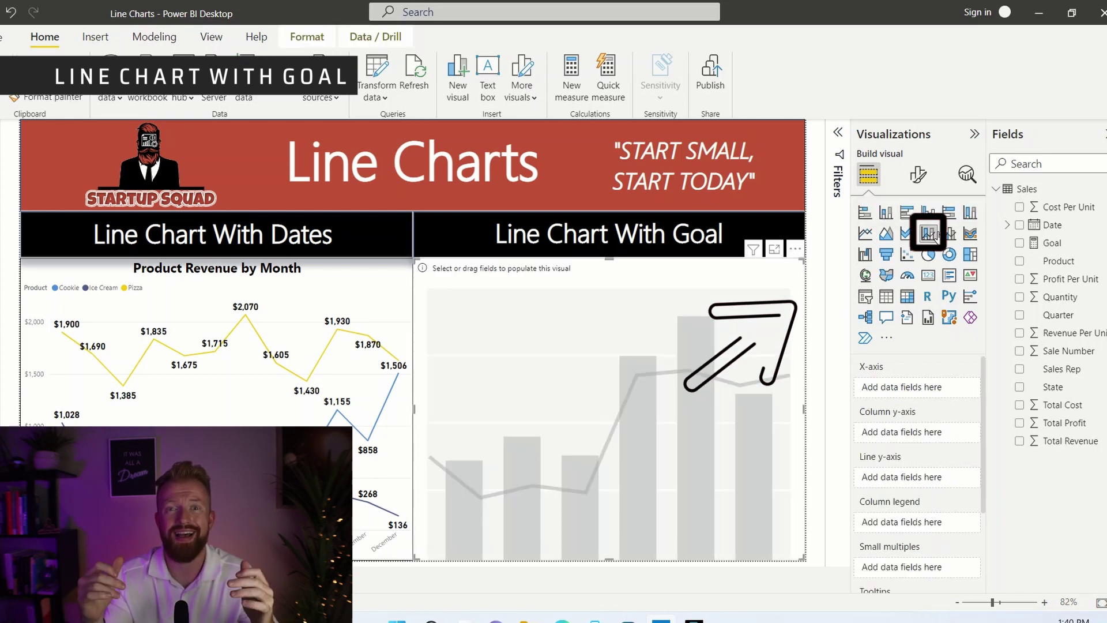
pyautogui.click(1019, 226)
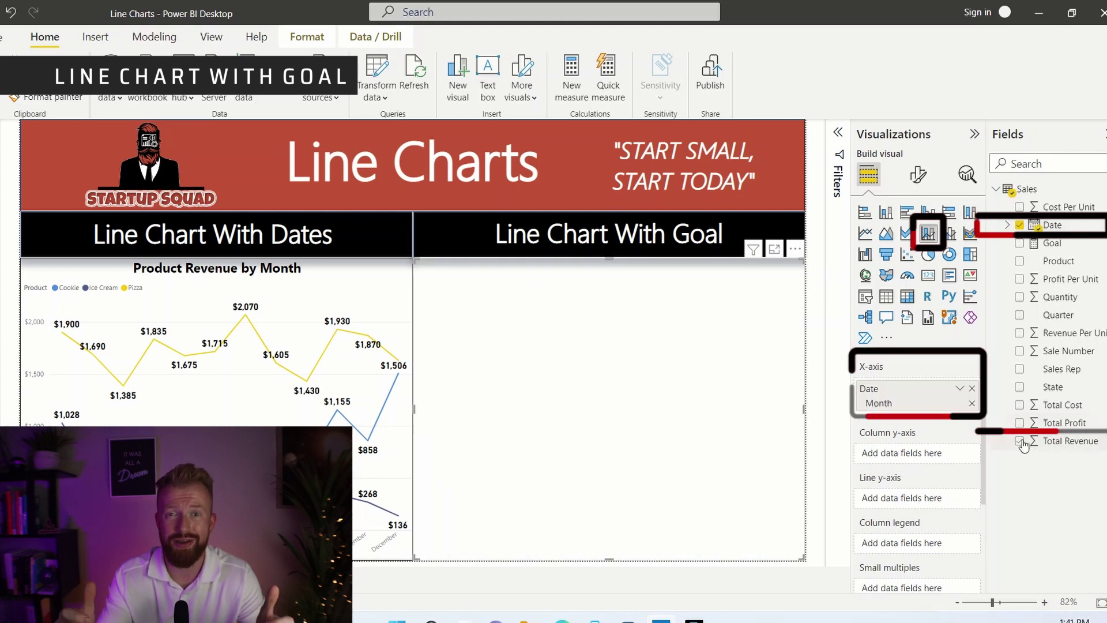
pyautogui.click(1019, 441)
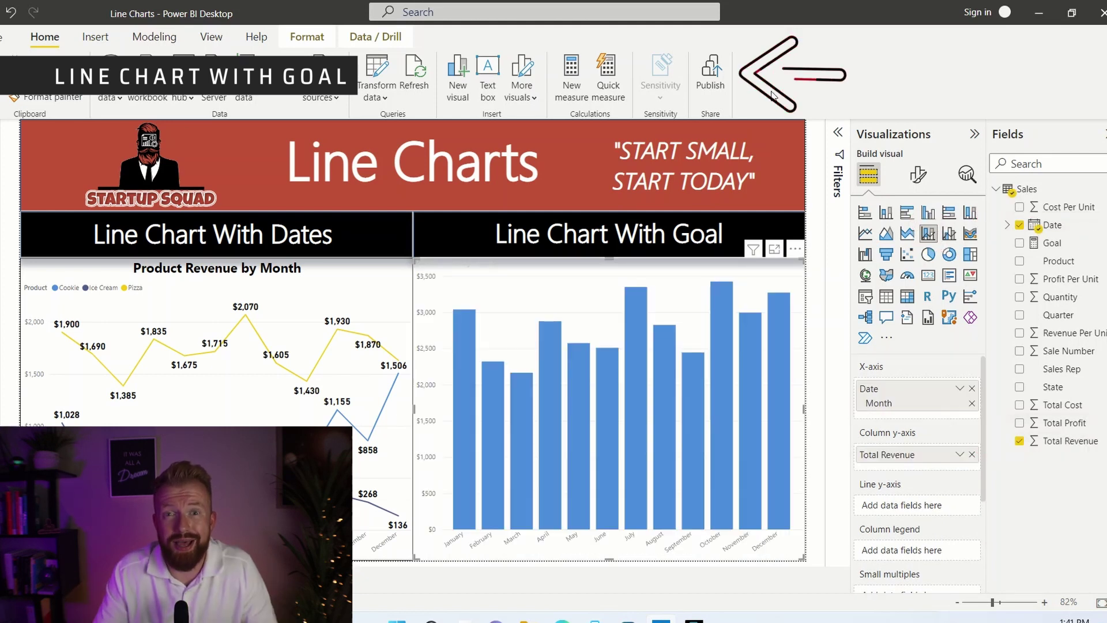
# - Create a Sales measure named Revenue Goal equal to 2500
pyautogui.click(574, 86)
pyautogui.write('Revenue Goal = 2500')
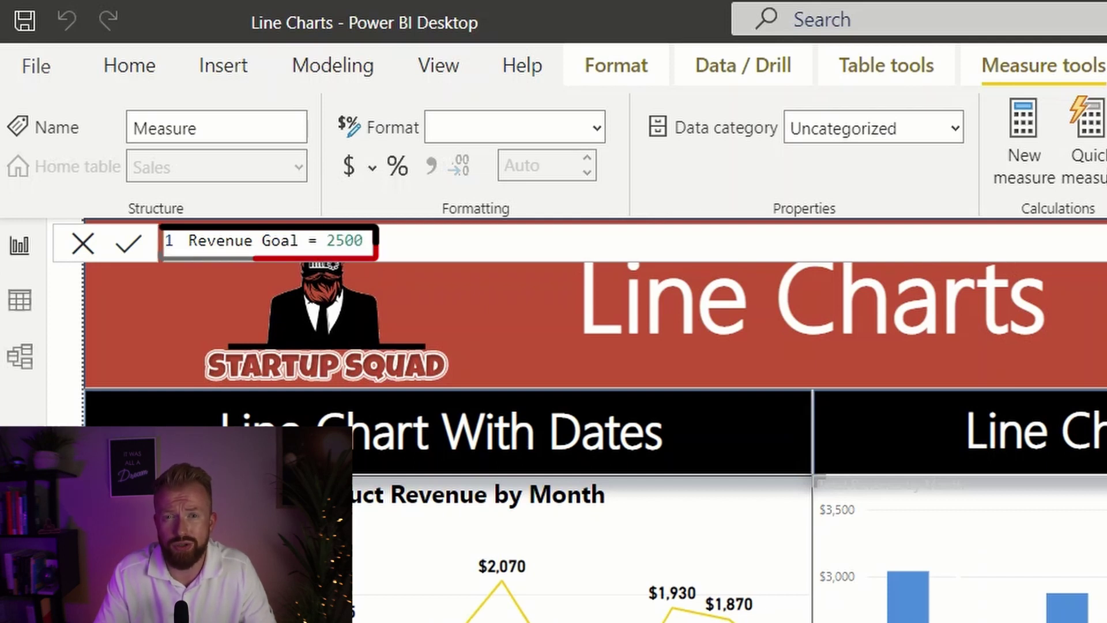
pyautogui.press('Return')
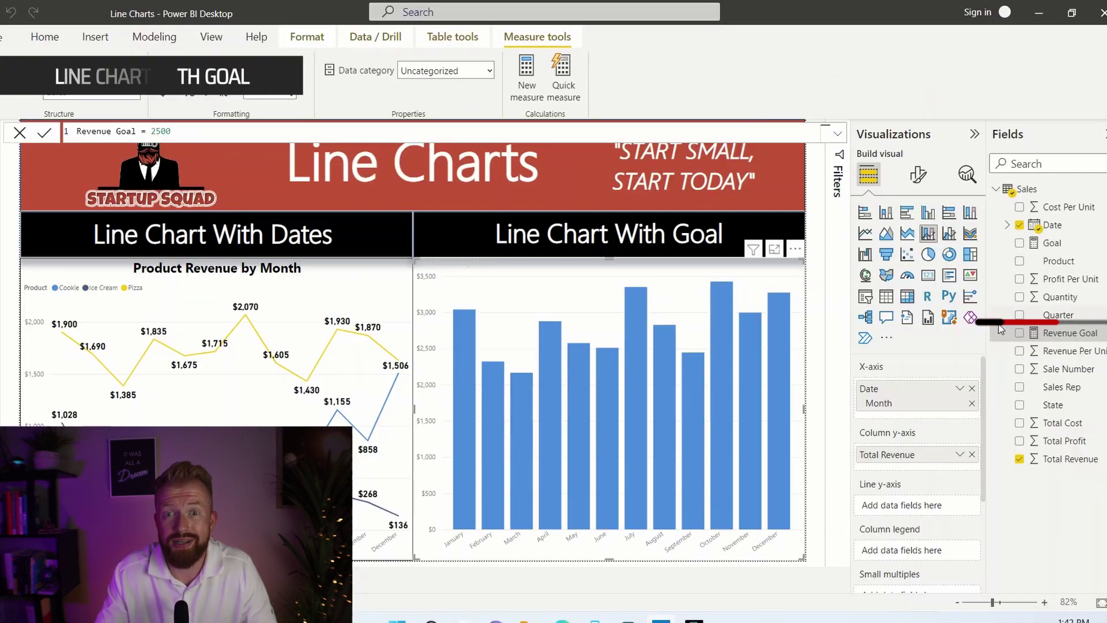
# - Add Revenue Goal to the chart and move it to the Line y-axis as a 2,500 line
pyautogui.click(1019, 333)
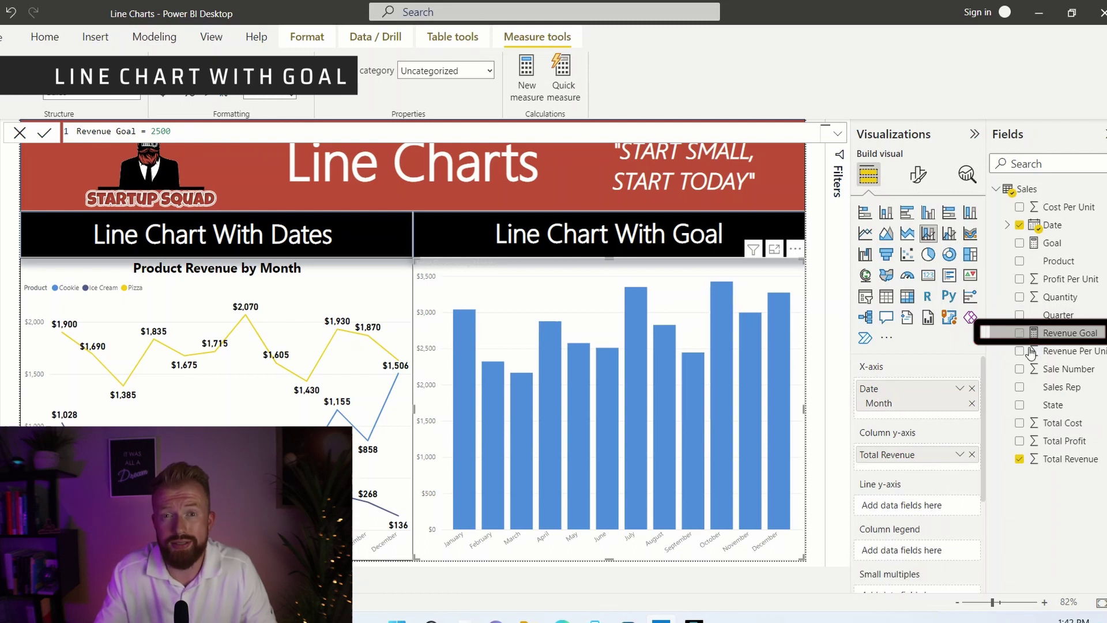
pyautogui.moveTo(955, 473); pyautogui.dragTo(890, 510)
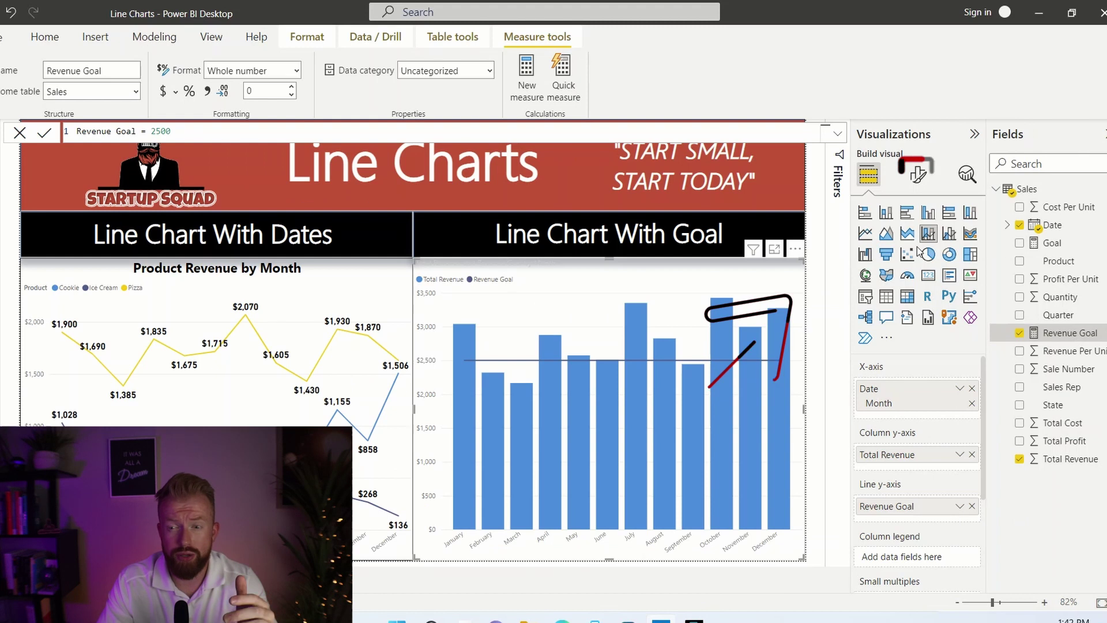
# - Open the conditional colour (fx) dialog for the chart's default column colour
pyautogui.click(917, 176)
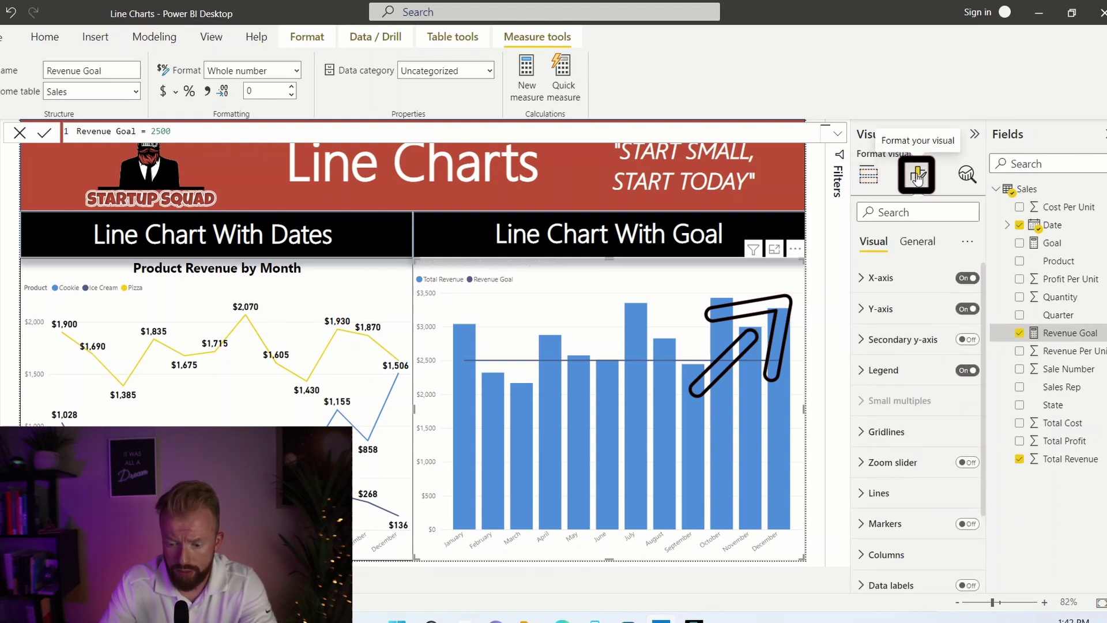
pyautogui.scroll(-3, 880, 378)
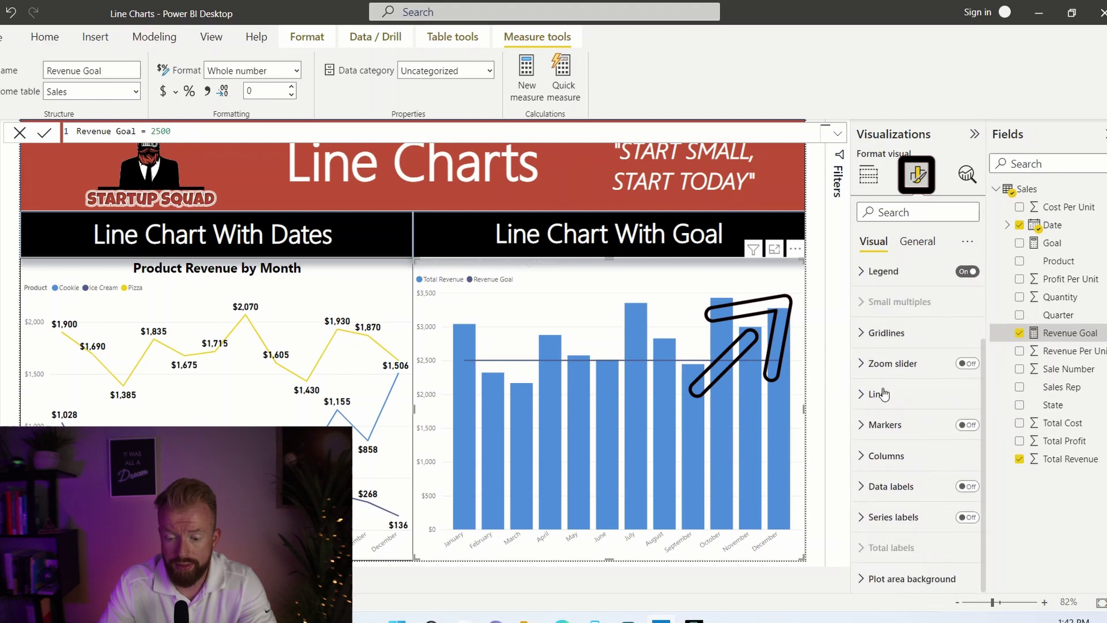
pyautogui.click(865, 456)
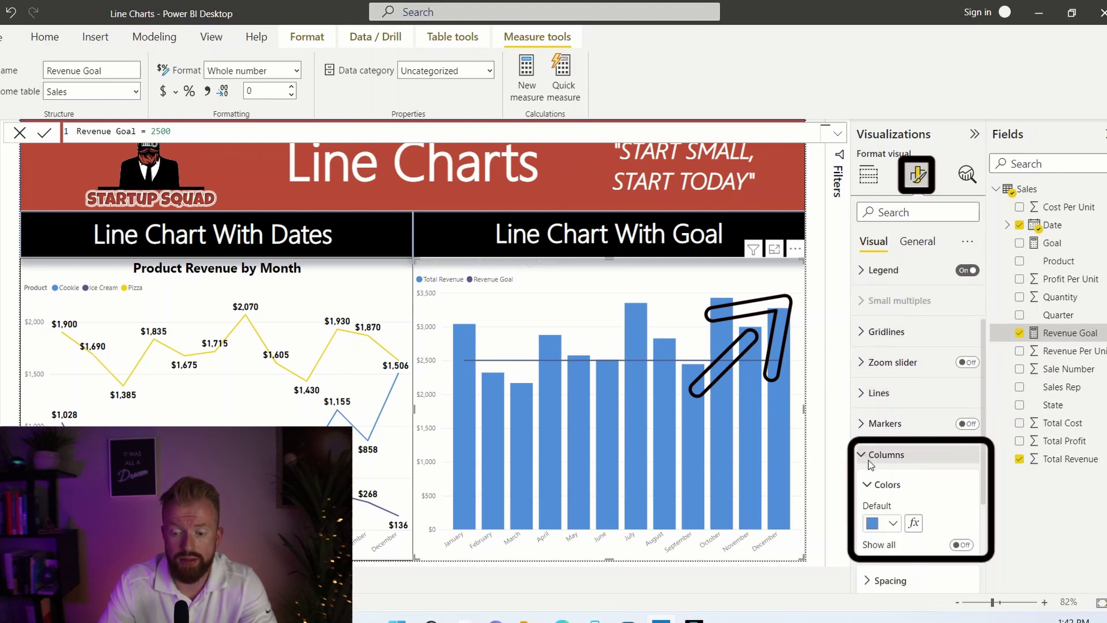
pyautogui.click(914, 523)
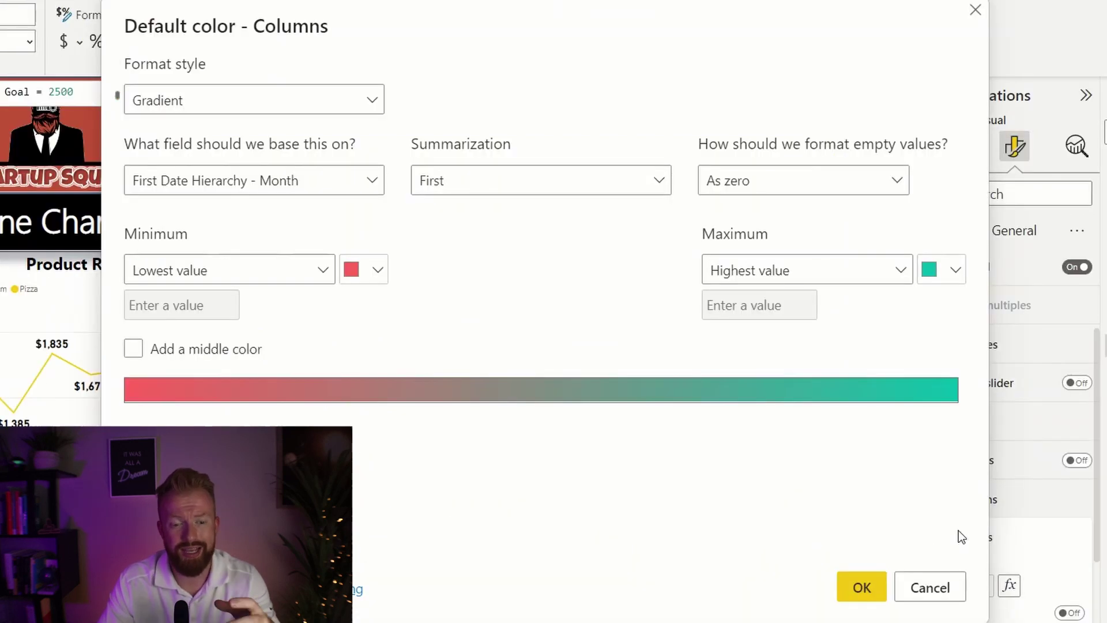
# - Switch the format style to Rules and colour Number values 0 to 2500 red
pyautogui.click(353, 104)
pyautogui.click(320, 158)
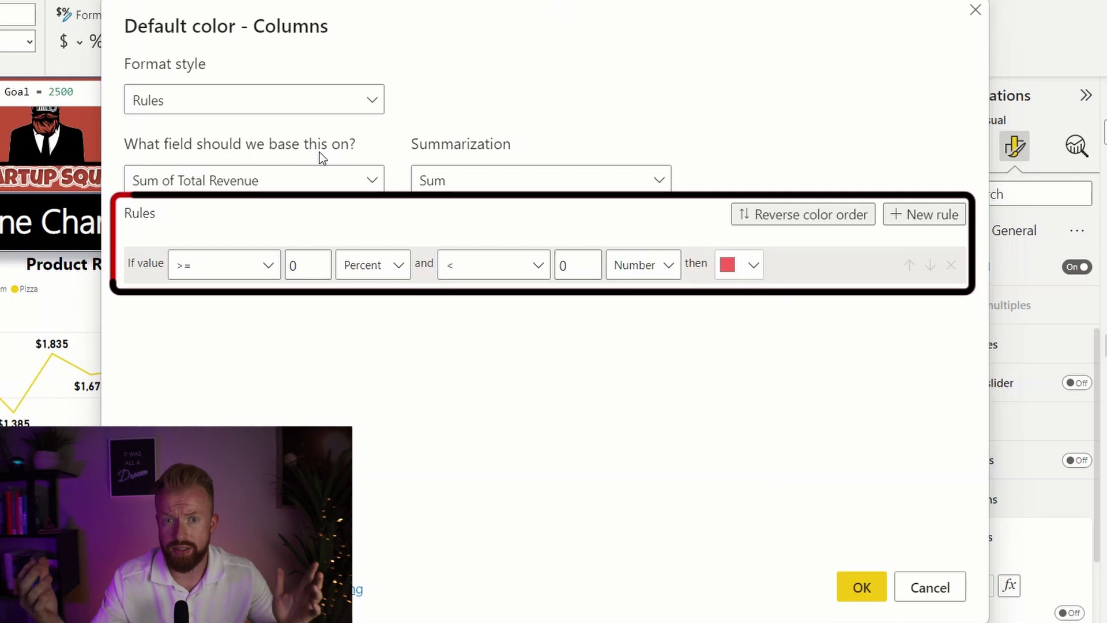
pyautogui.click(388, 267)
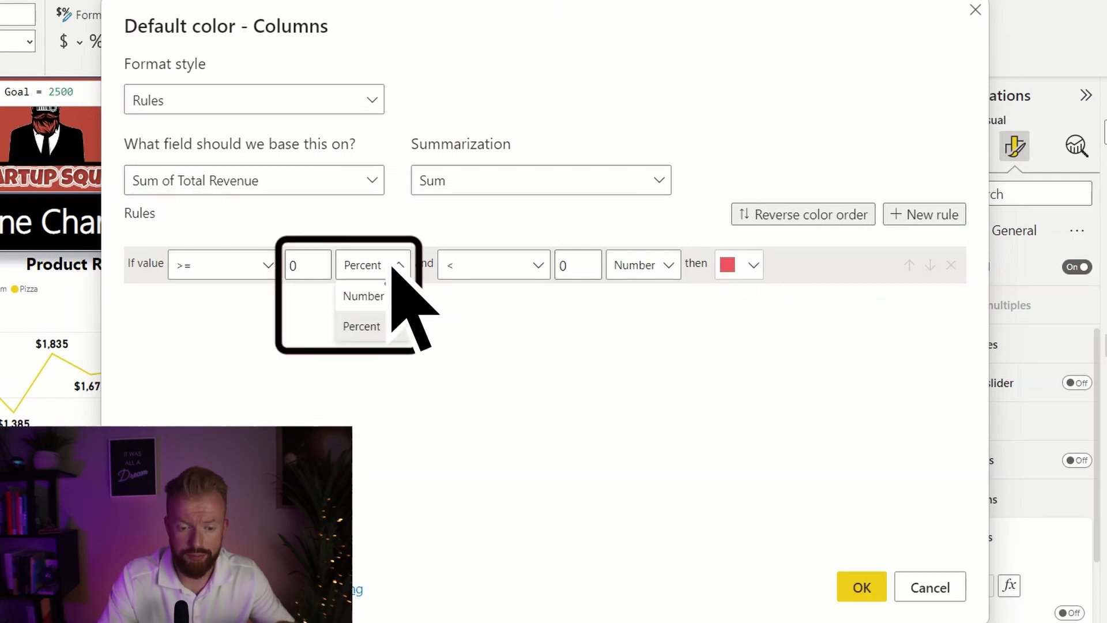
pyautogui.click(390, 295)
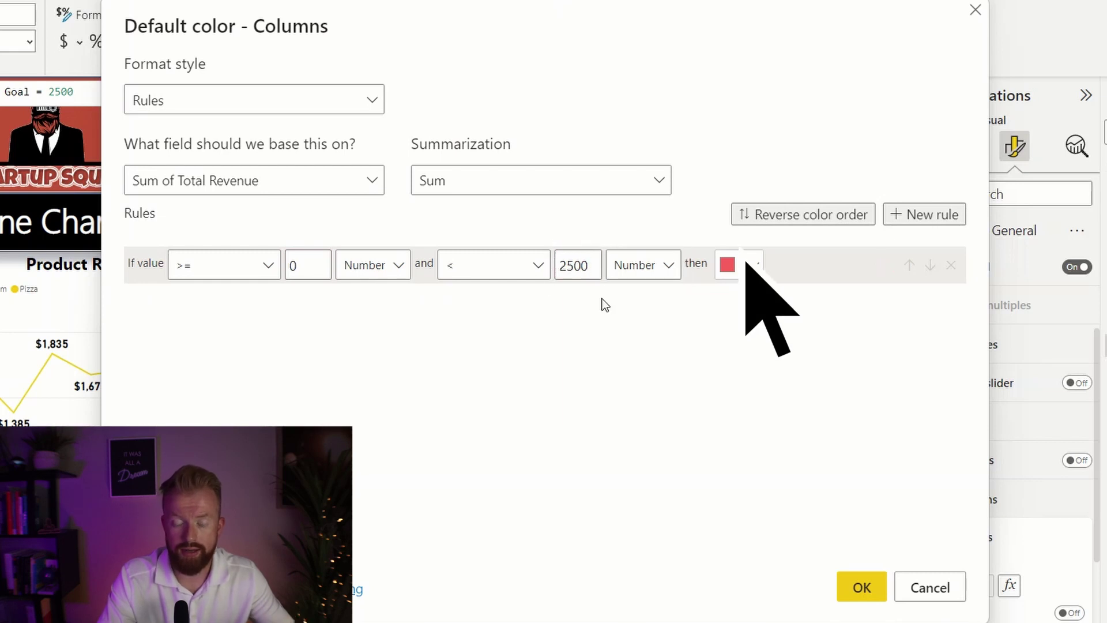
pyautogui.click(753, 264)
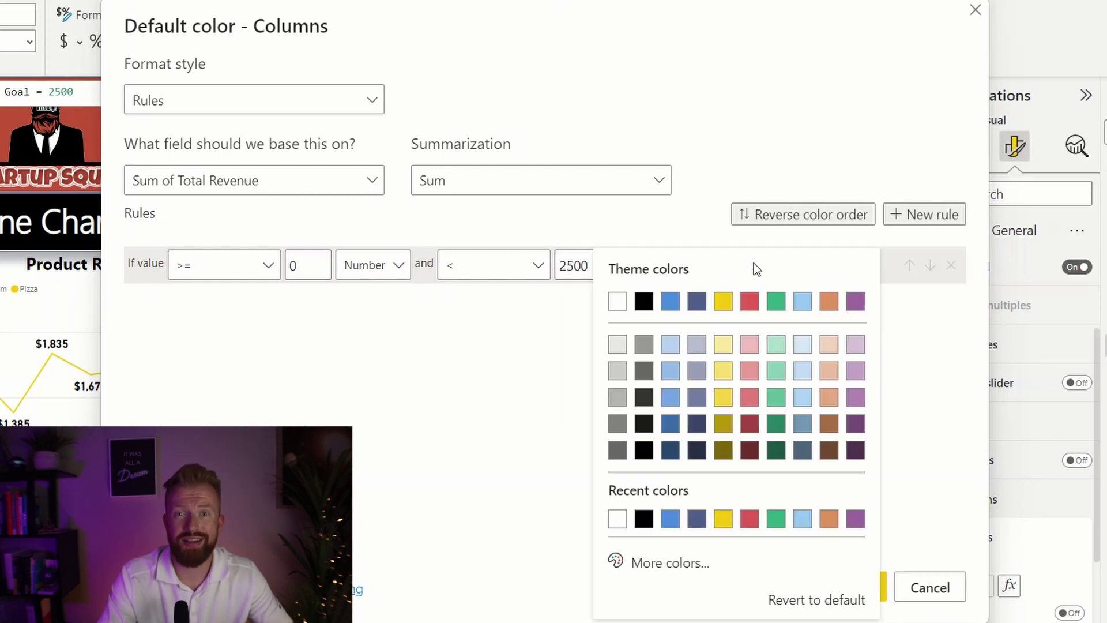
pyautogui.click(749, 518)
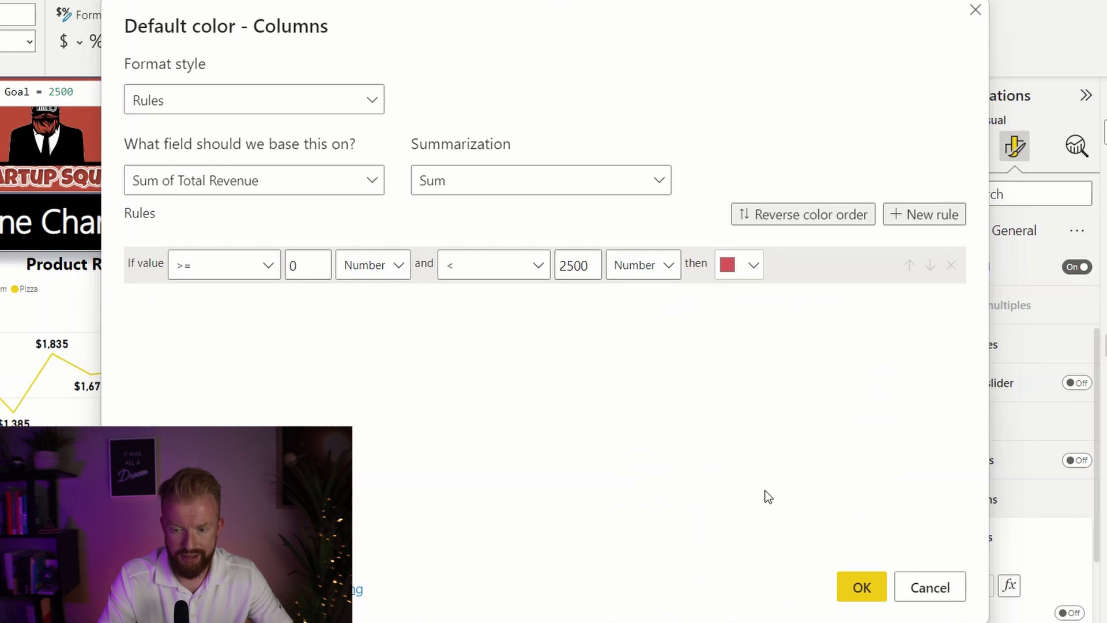
# - Add a second rule colouring Number values 2500 to 99999 green
pyautogui.click(922, 222)
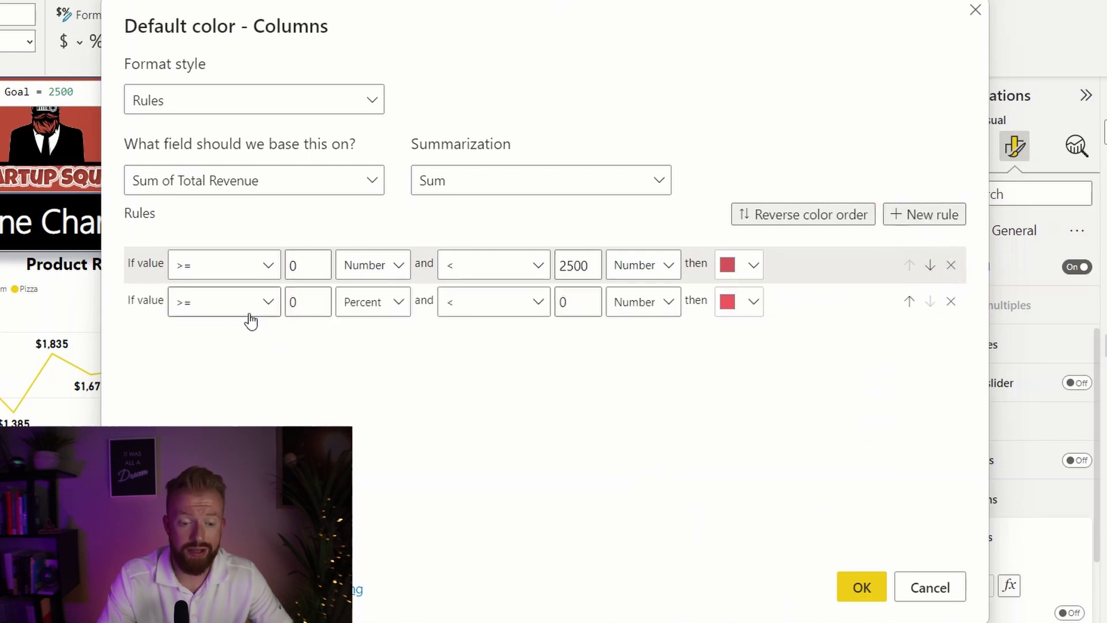
pyautogui.click(309, 304)
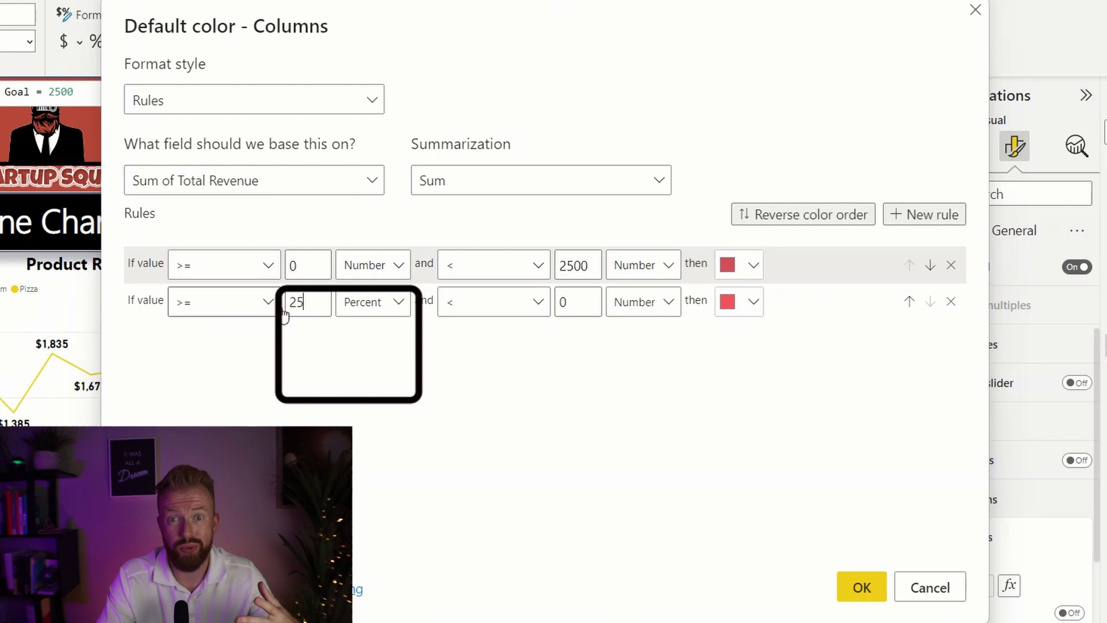
pyautogui.click(378, 312)
pyautogui.click(383, 333)
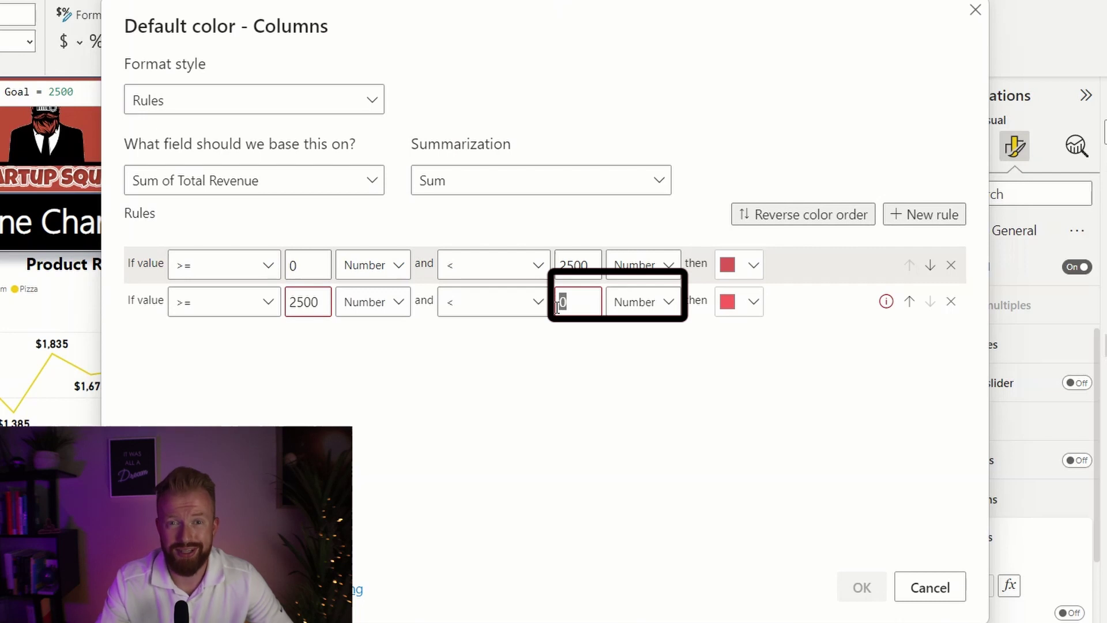
pyautogui.click(557, 308)
pyautogui.write('99999')
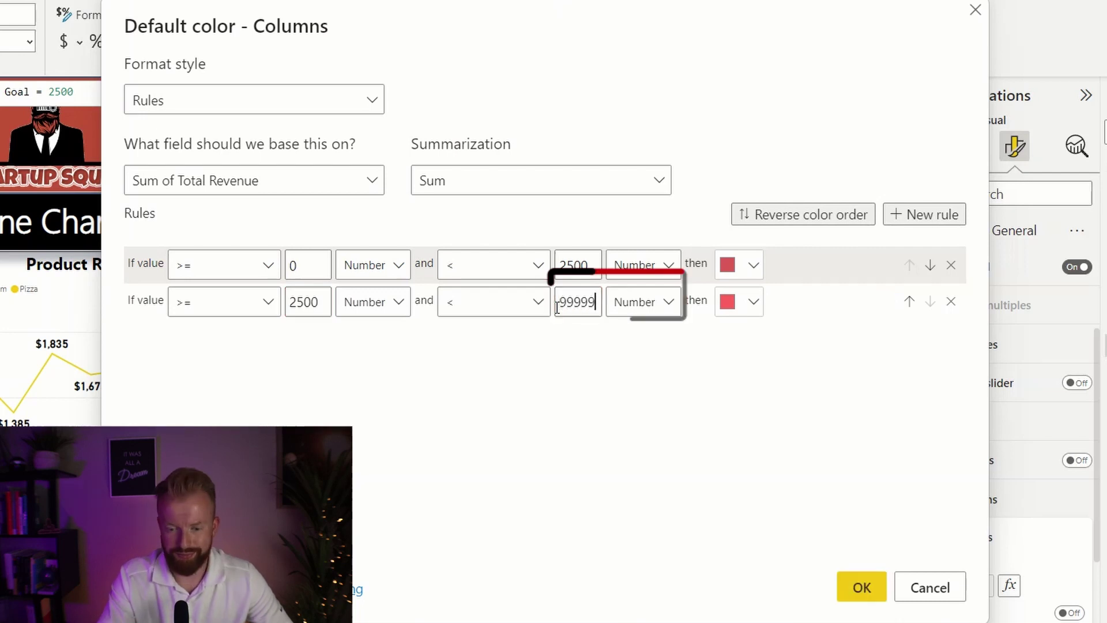
pyautogui.click(741, 307)
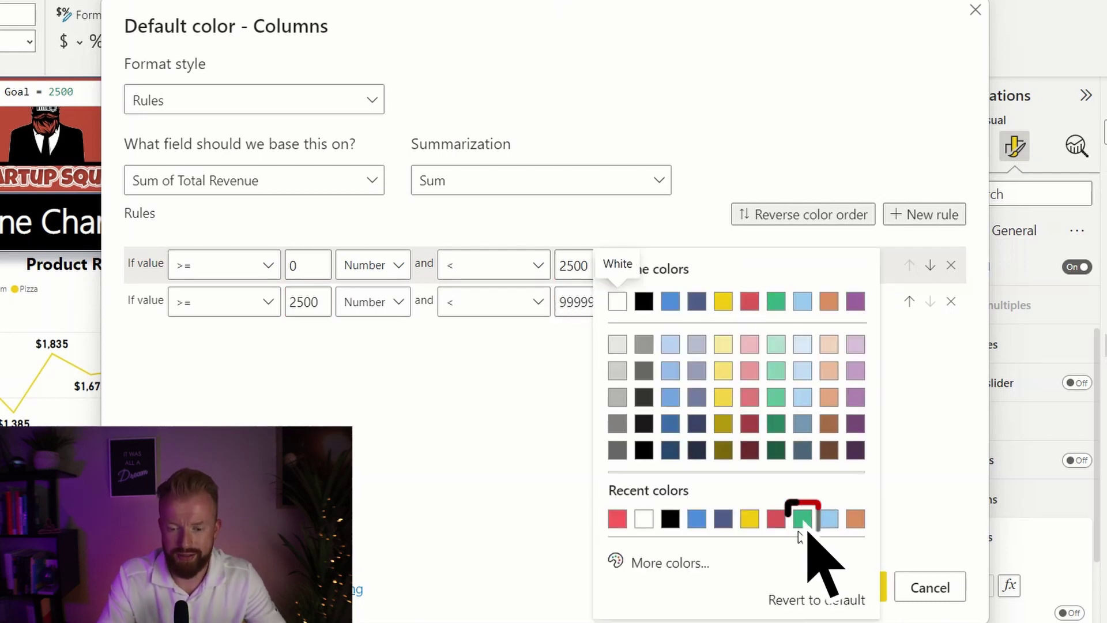
pyautogui.click(803, 519)
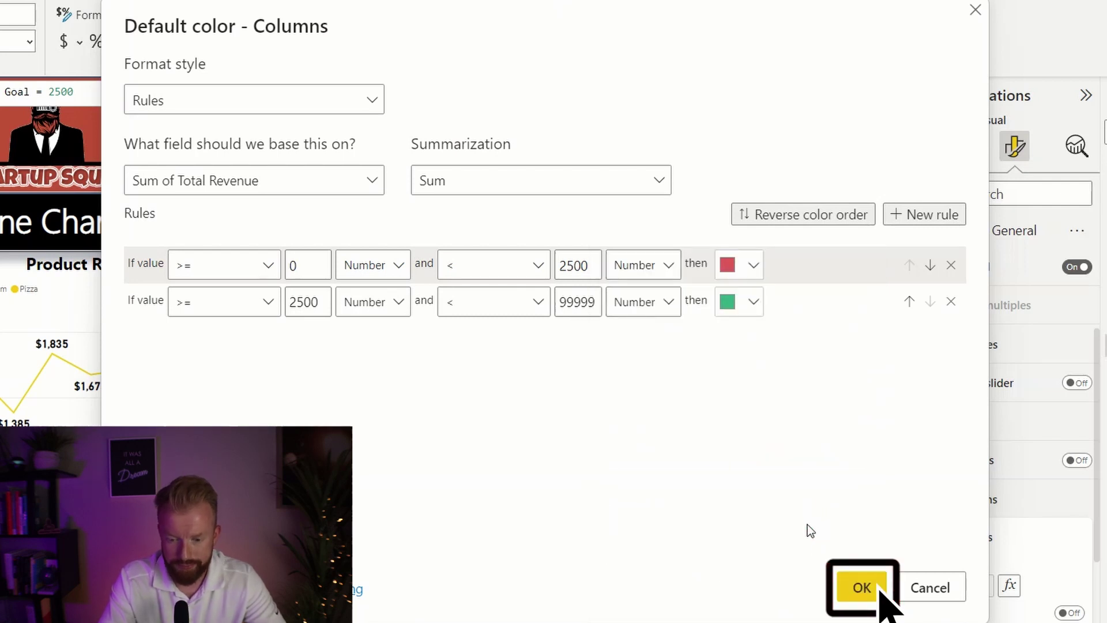
# - Apply the rules so months below 2,500 show red columns and the rest green
pyautogui.click(873, 588)
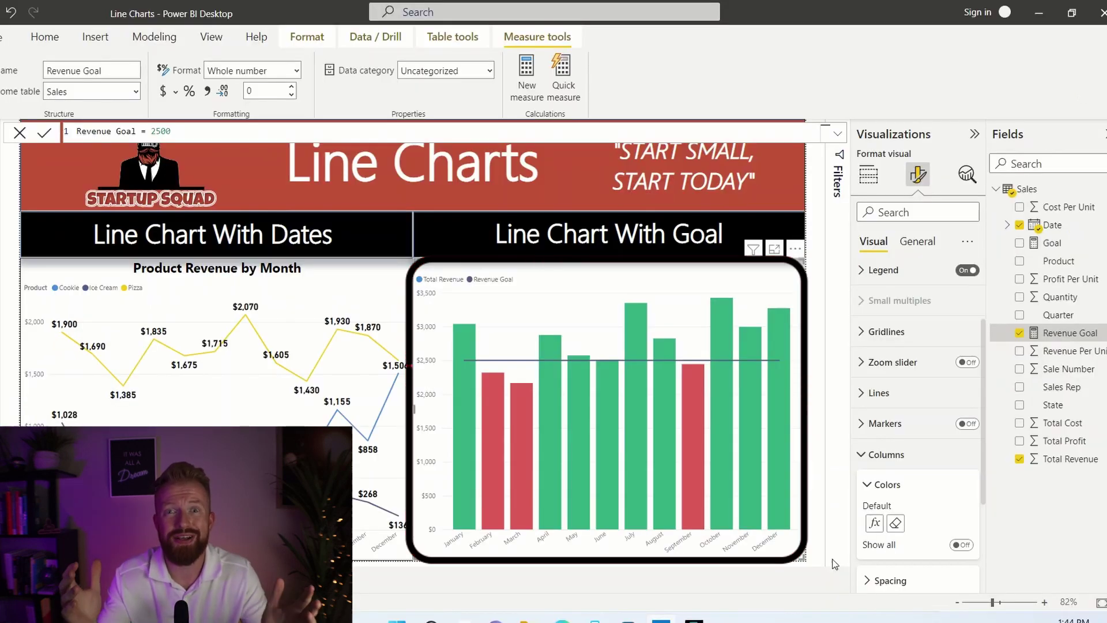